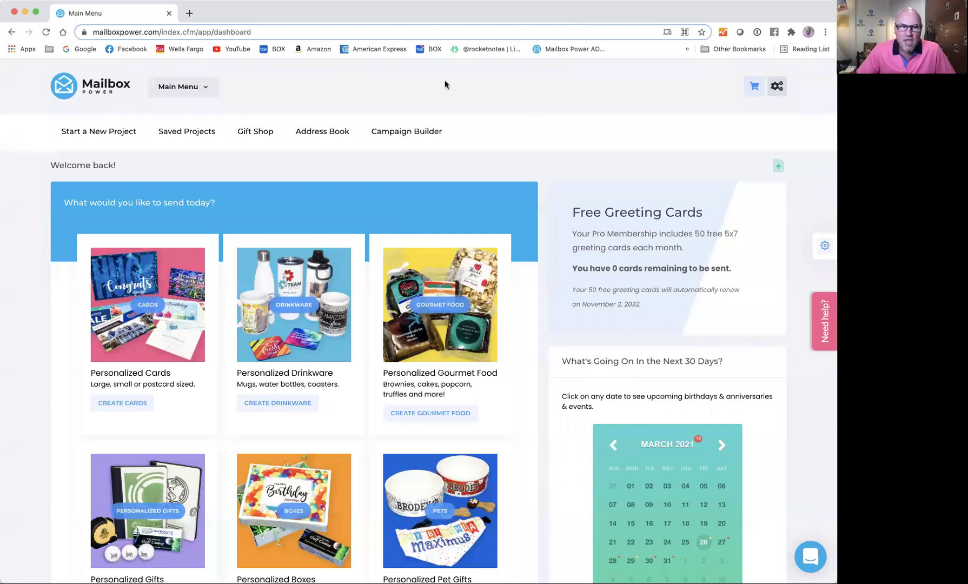
- Pick the newest Two Part Box, brownies and greeting card saved projects and create a campaign from them
click(187, 133)
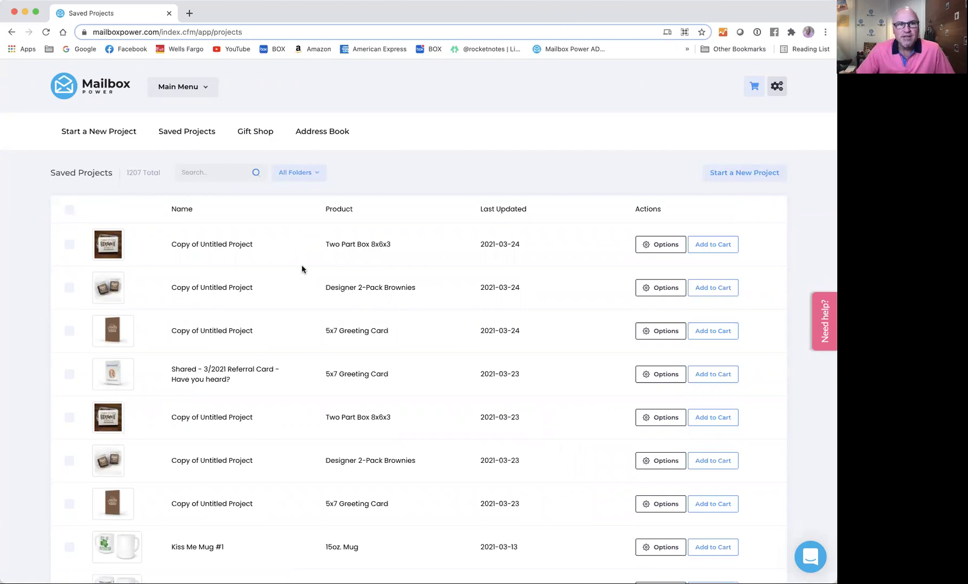
click(70, 246)
click(70, 289)
click(70, 331)
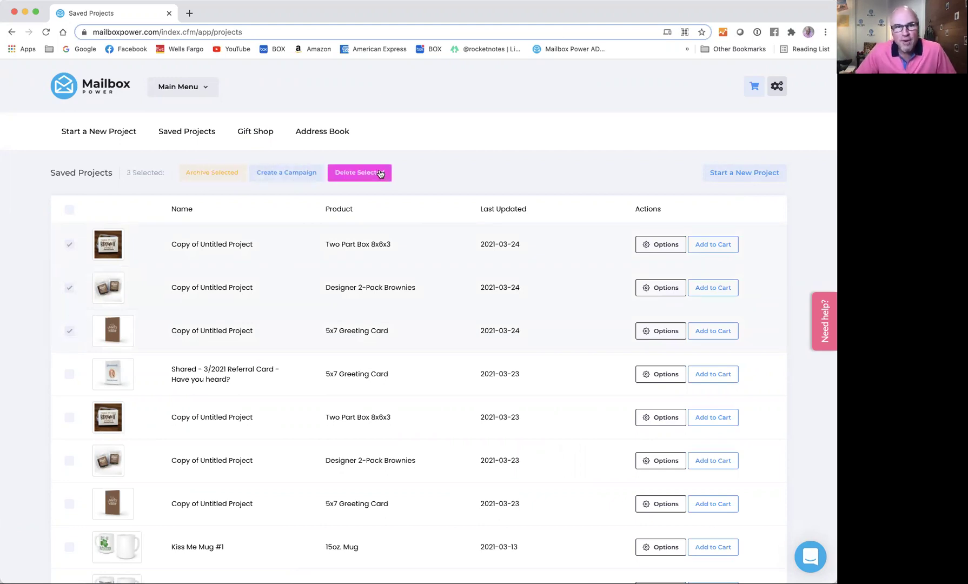
click(289, 173)
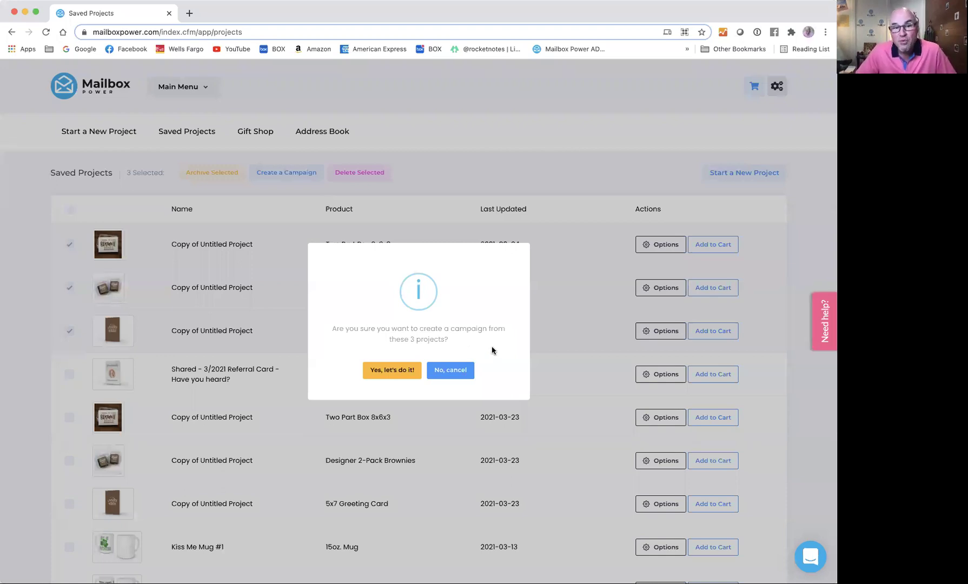
click(386, 370)
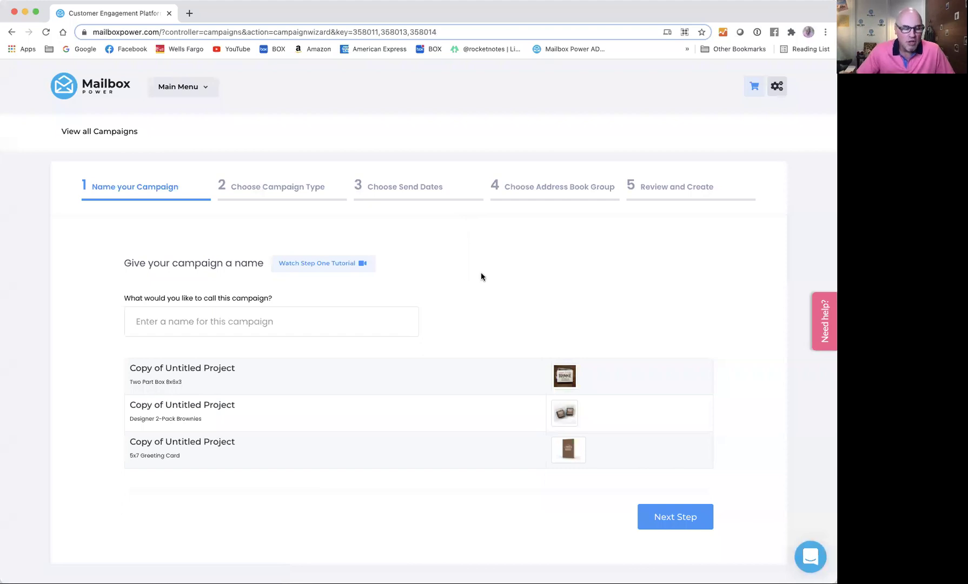
- Watch the step one tutorial, then enter 'Test 3-26-02021' as the campaign name
click(331, 264)
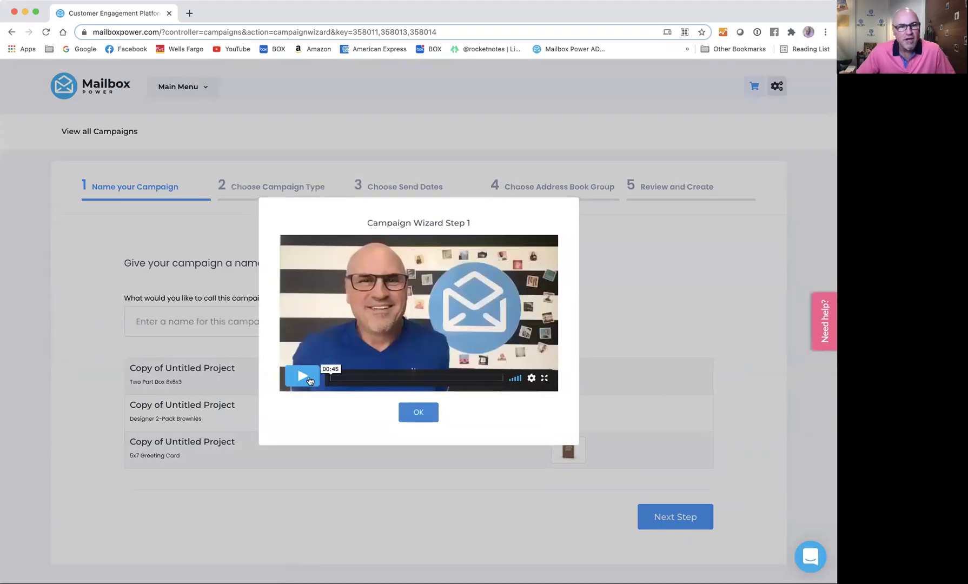
click(418, 413)
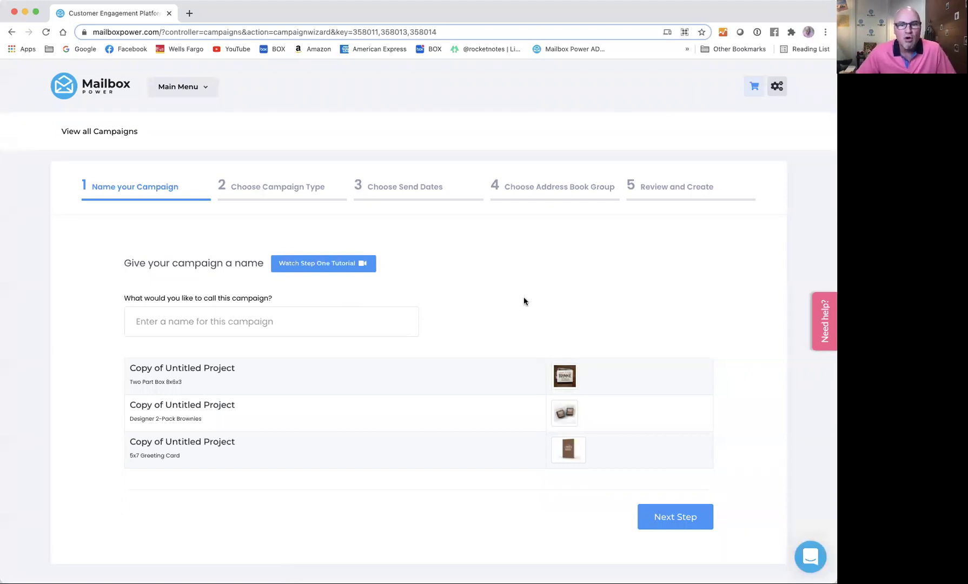
click(276, 321)
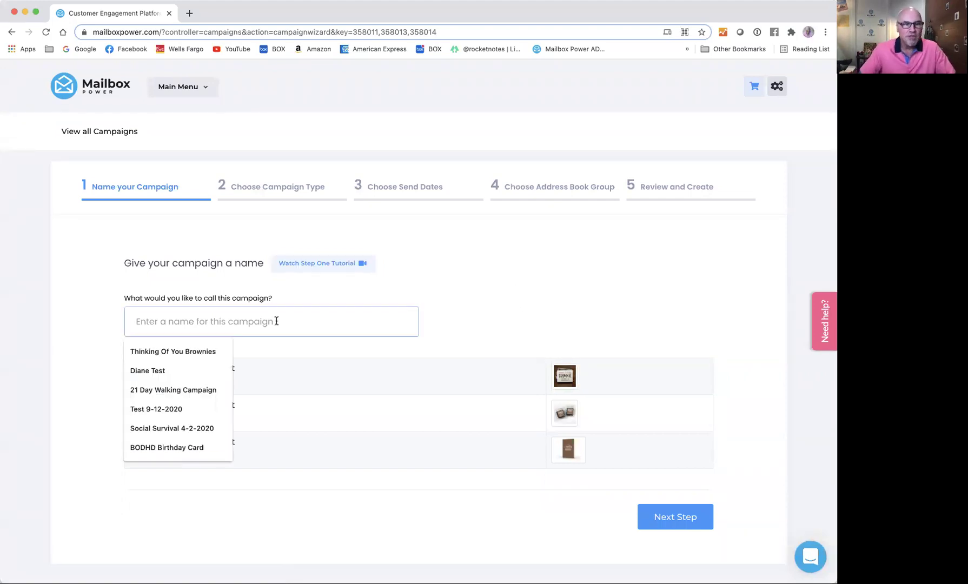
text(Test )
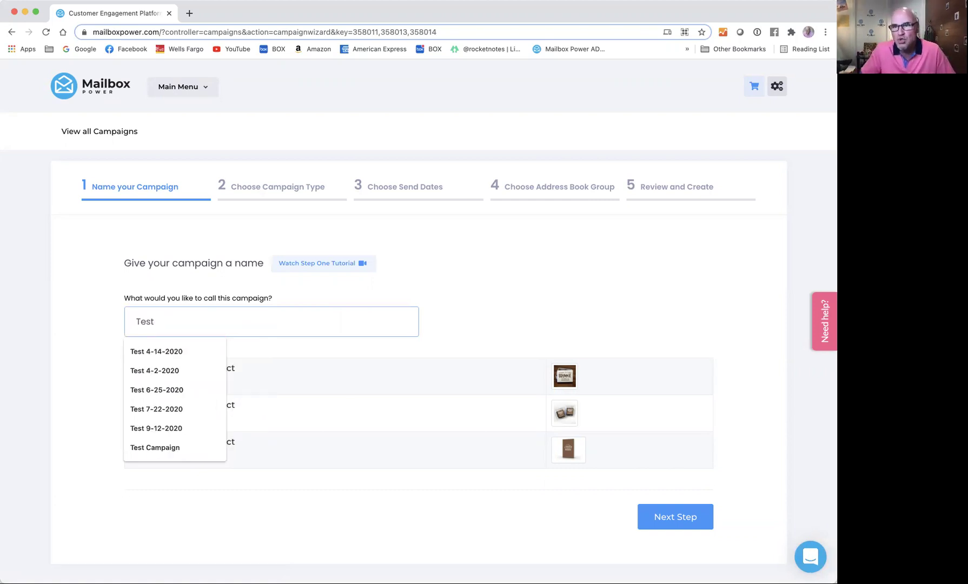
text(3-)
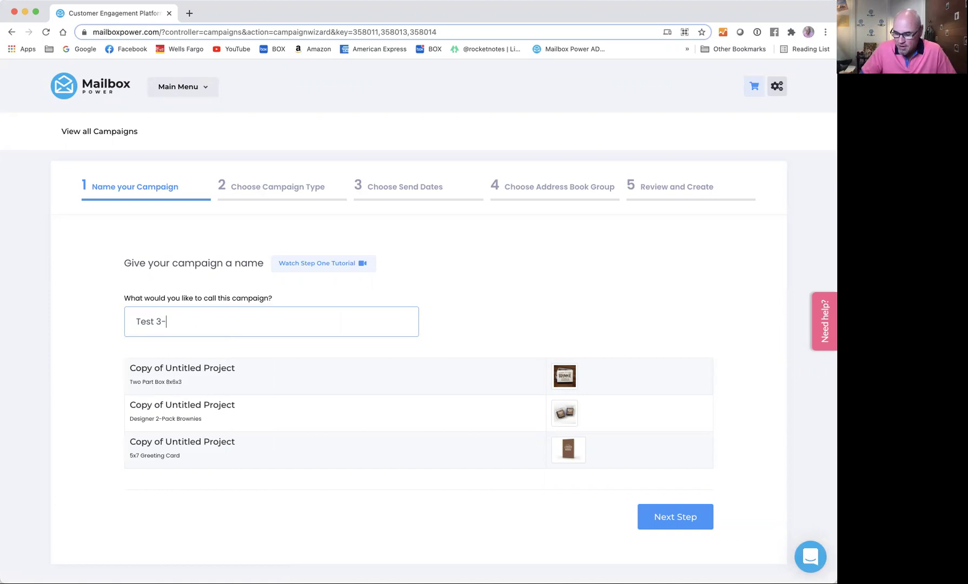
text(26-)
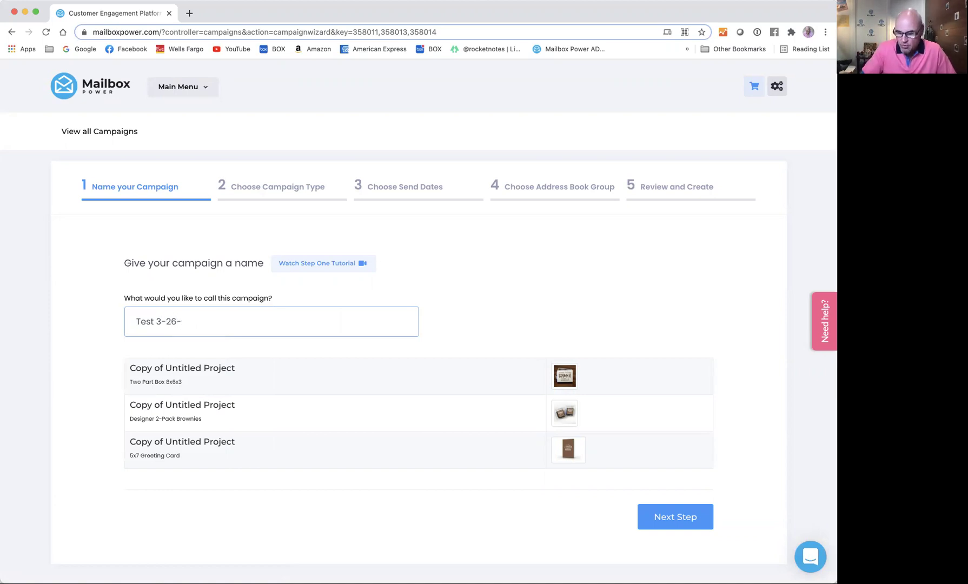
text(02021)
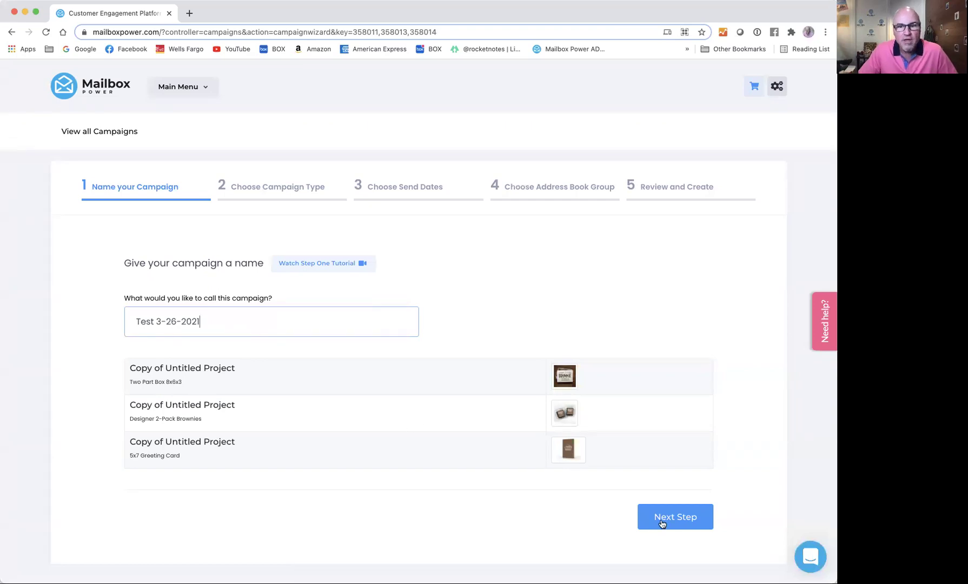
- Keep Drip Campaign as the campaign type and advance to the send dates step
click(678, 517)
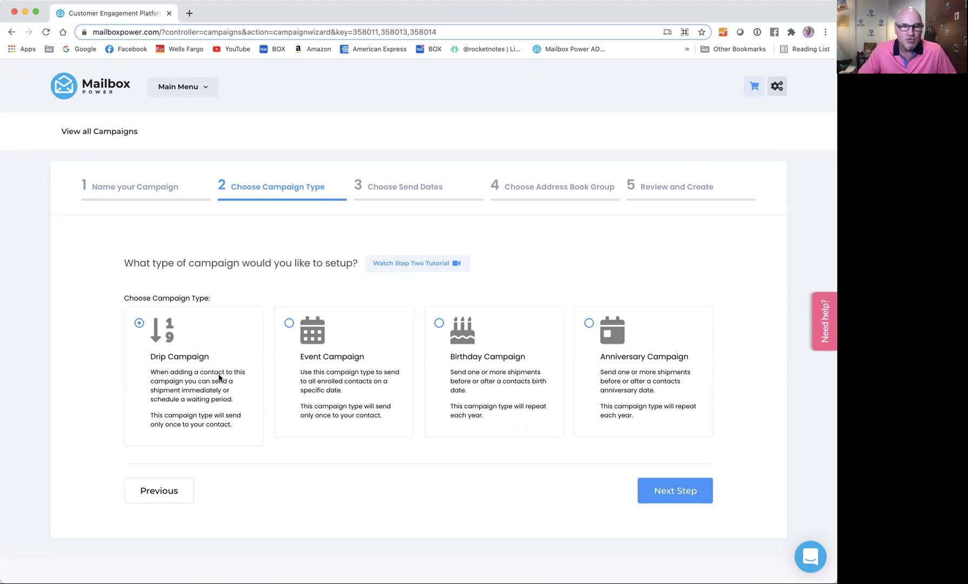
click(673, 491)
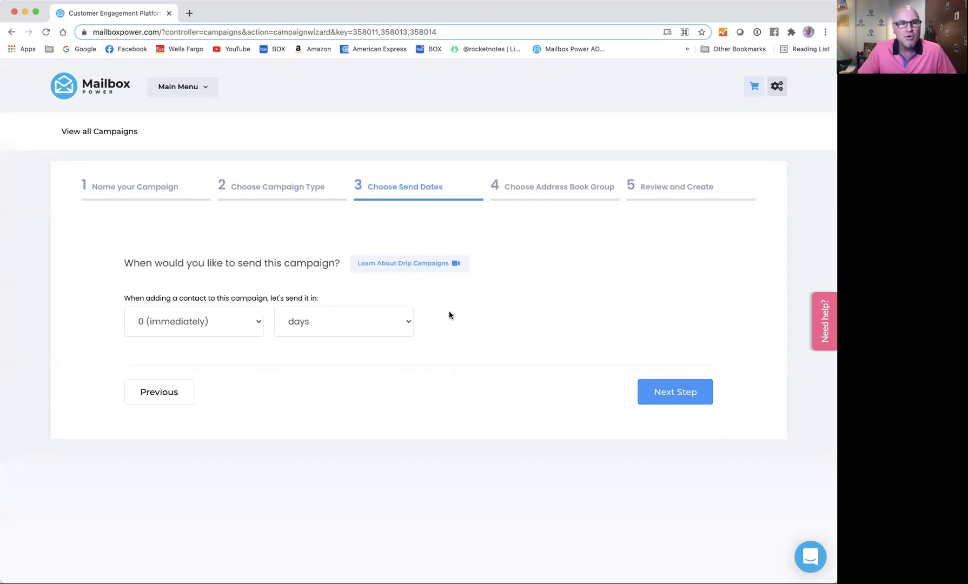
- Try out send-delay values such as 9 weeks and a years unit
click(236, 324)
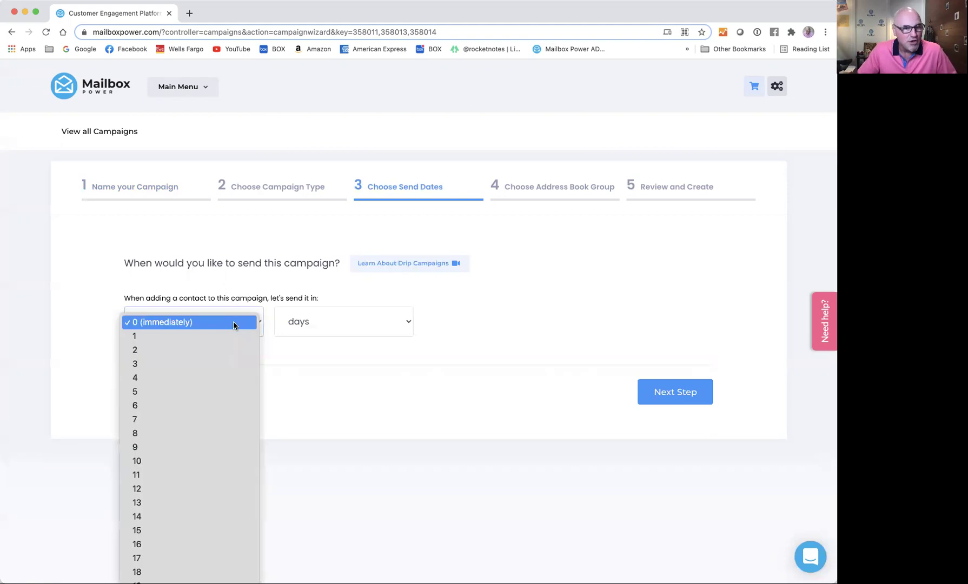
click(183, 456)
click(316, 327)
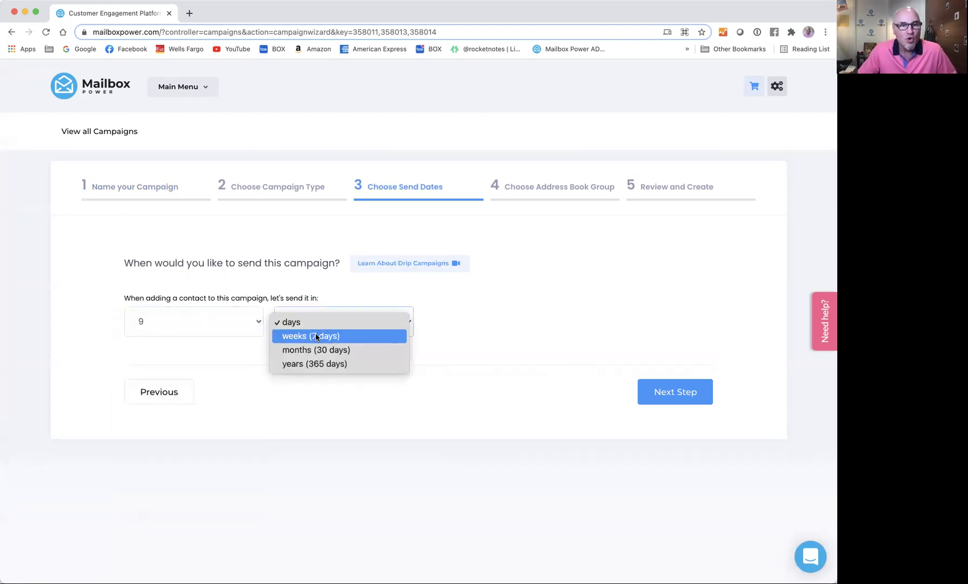
click(317, 337)
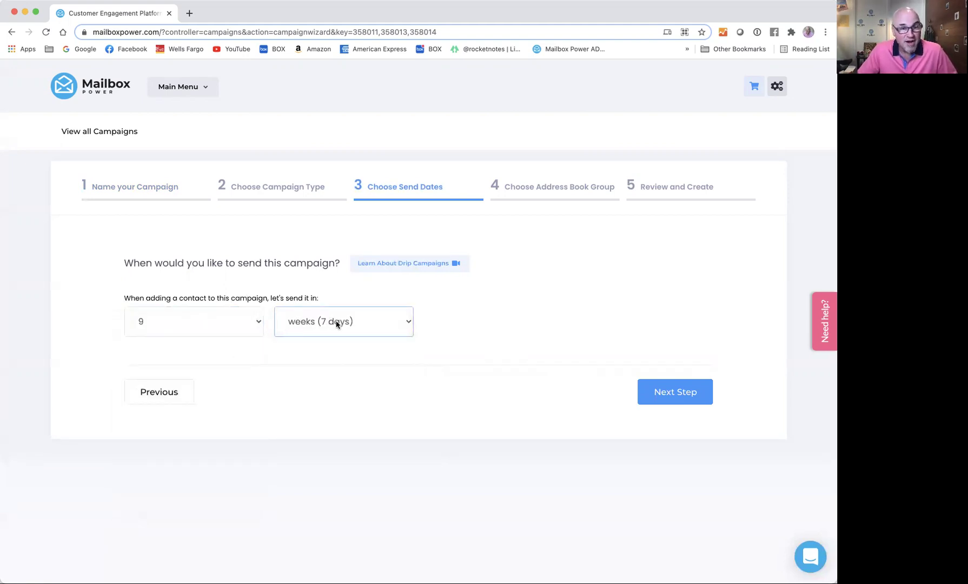
click(249, 322)
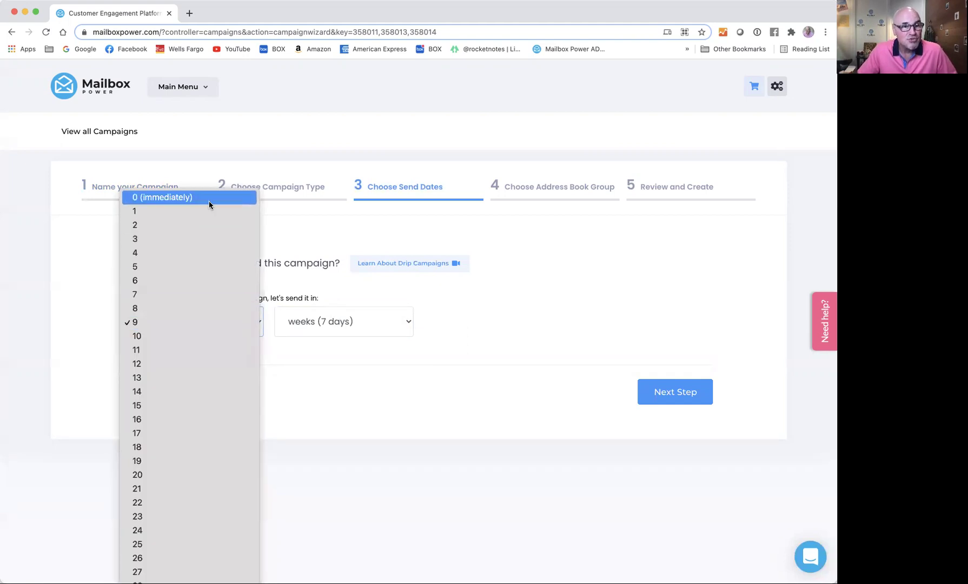
click(268, 323)
click(328, 330)
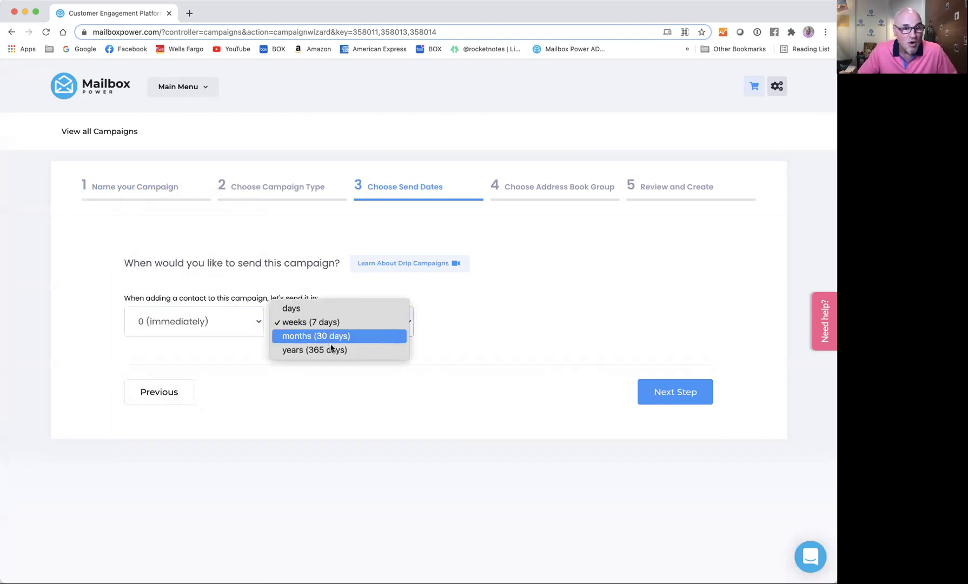
click(333, 351)
- Settle the send delay at 0 (immediately) days after trying 1 and 3
click(214, 323)
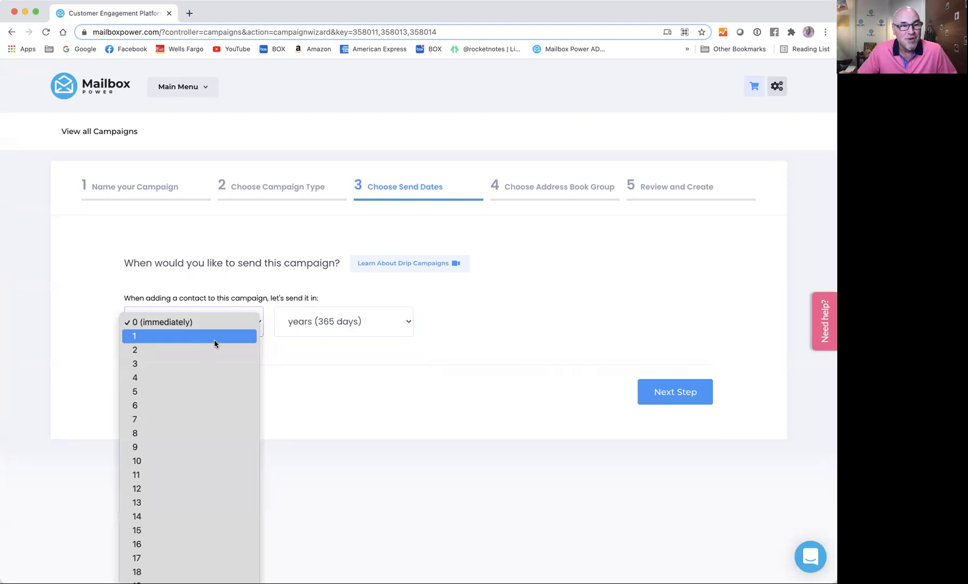
click(213, 342)
click(222, 322)
click(213, 346)
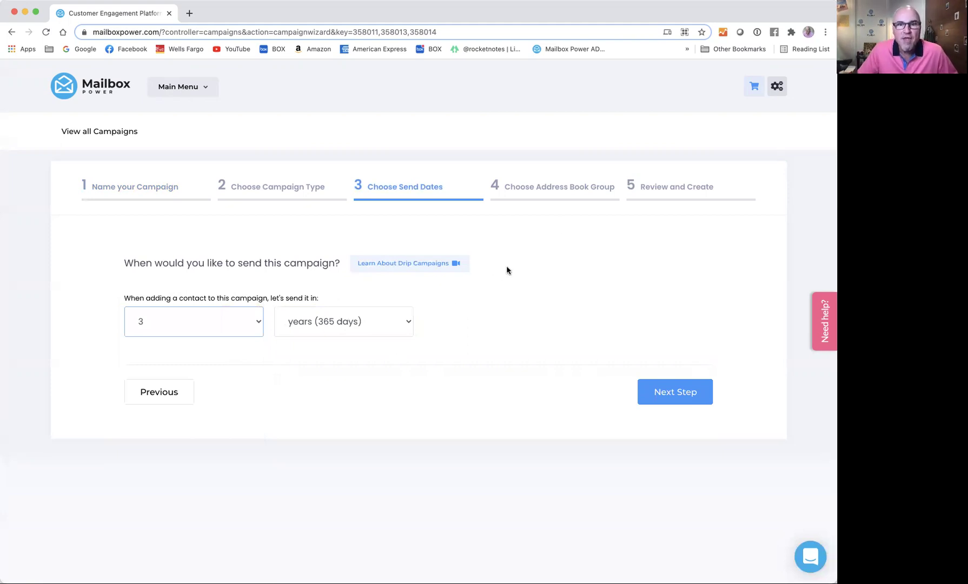
click(229, 324)
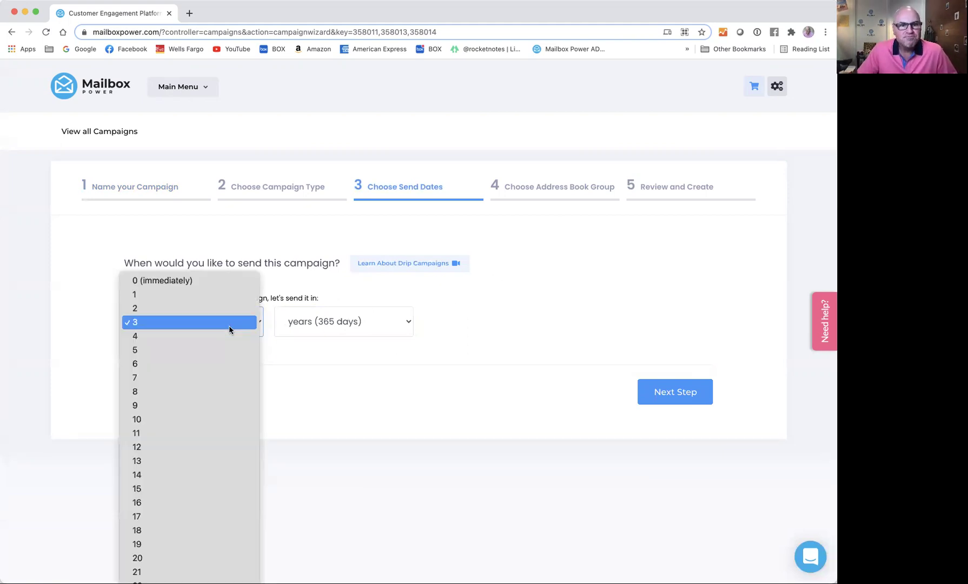
click(210, 282)
click(346, 322)
click(328, 280)
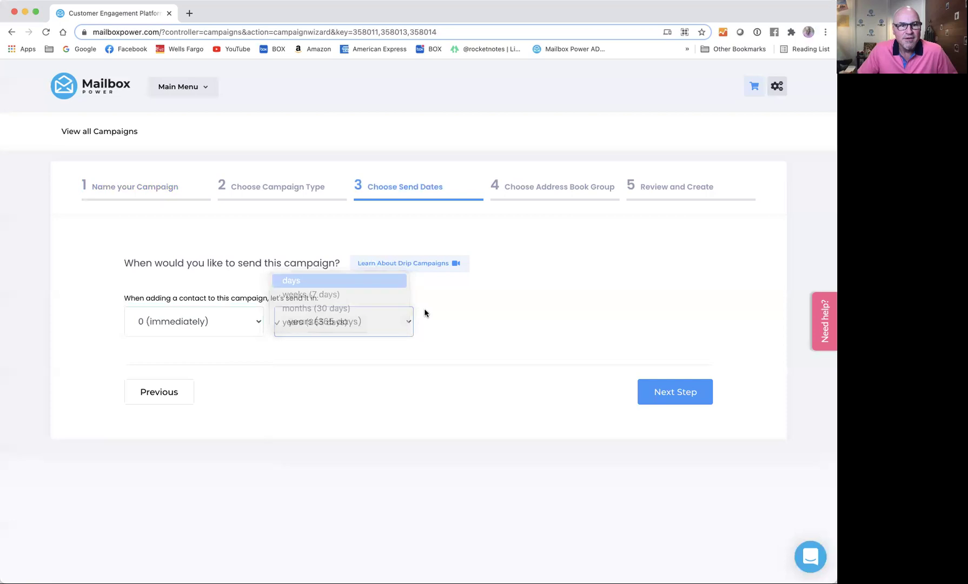
click(474, 308)
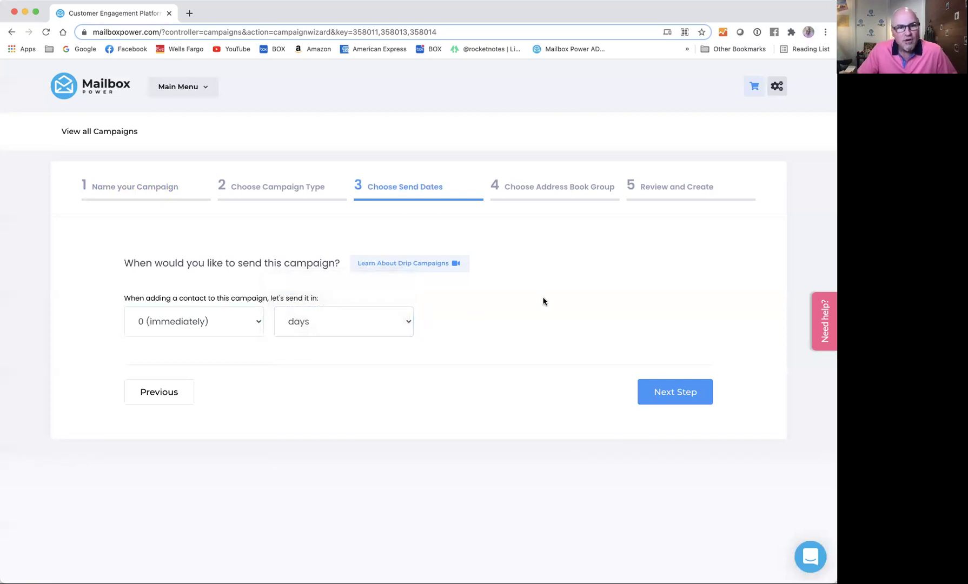
- Advance to the address book group step and choose the Make A Wish group
click(669, 391)
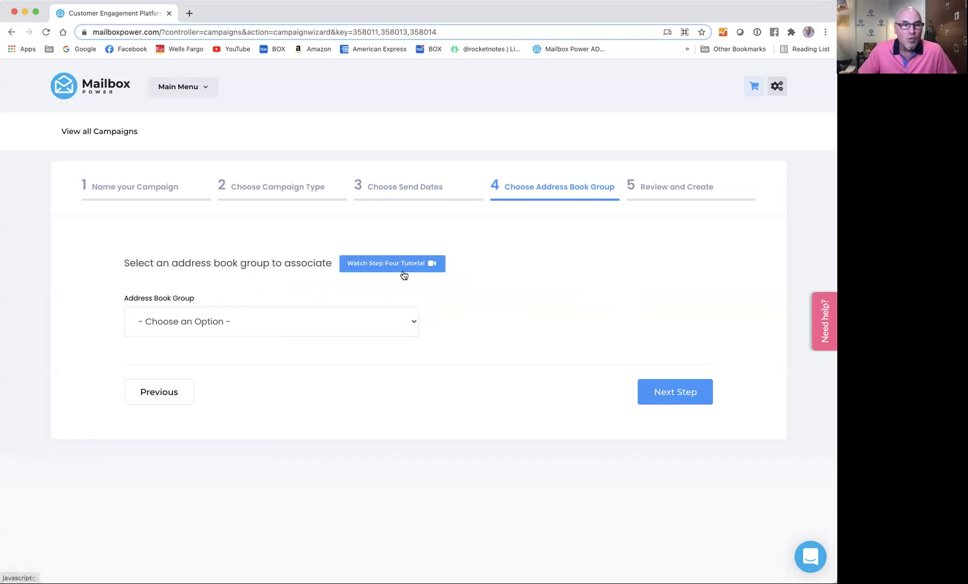
click(376, 322)
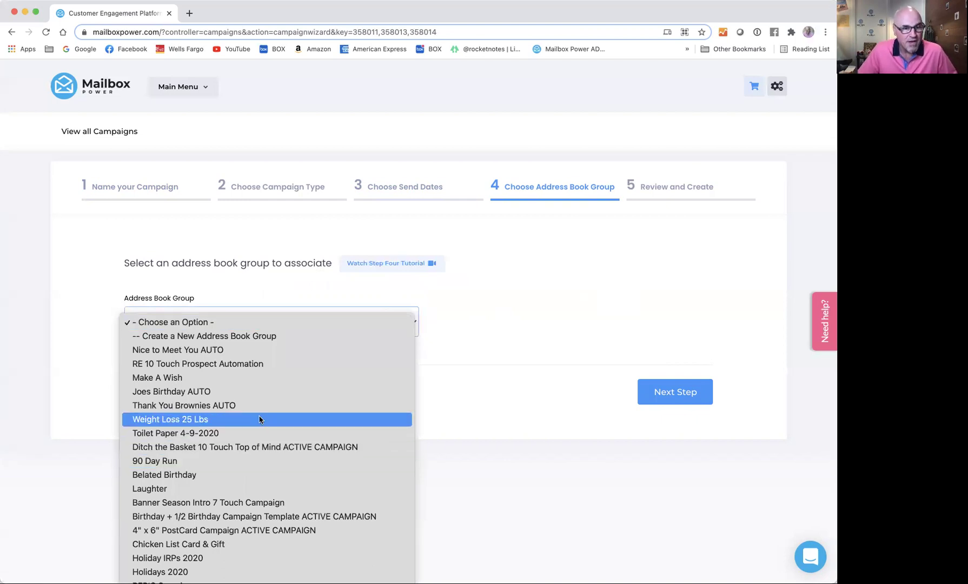
click(207, 378)
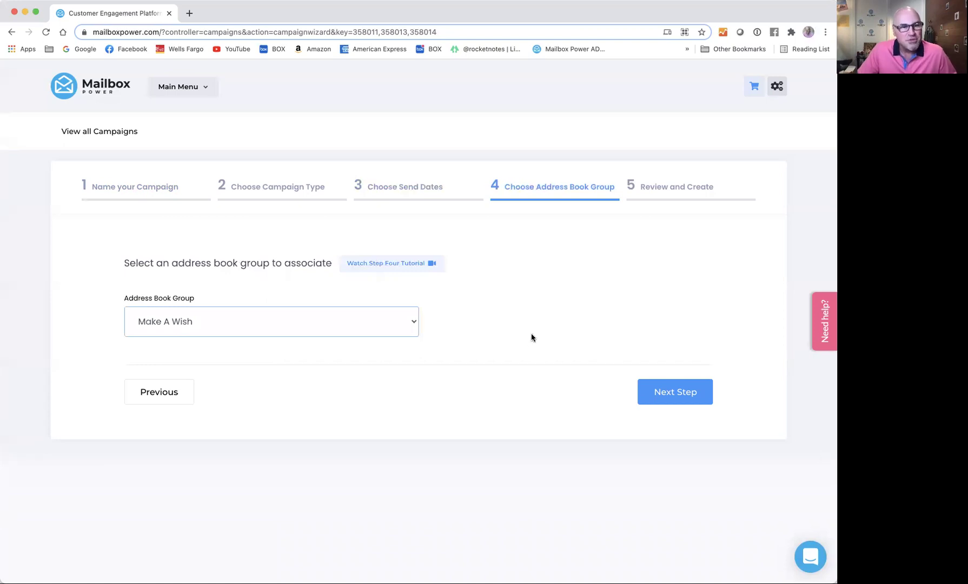
click(335, 321)
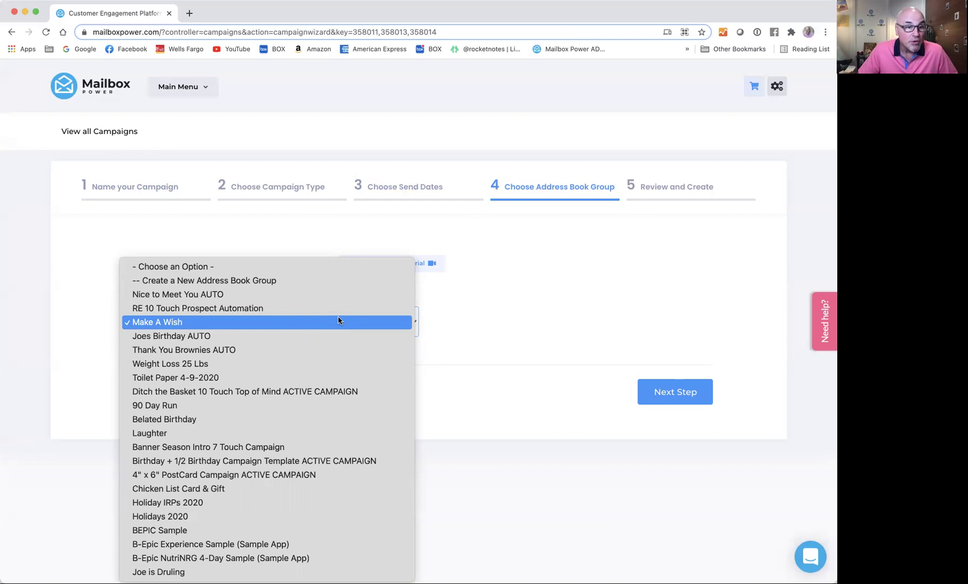
- Choose to create a new address book group named 'Test 3-26-2021'
click(335, 280)
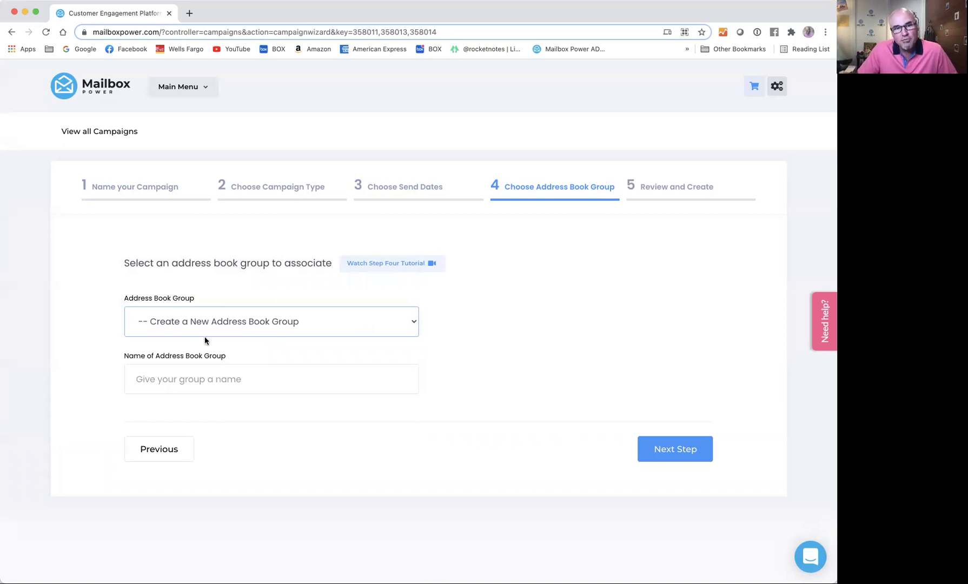
click(203, 379)
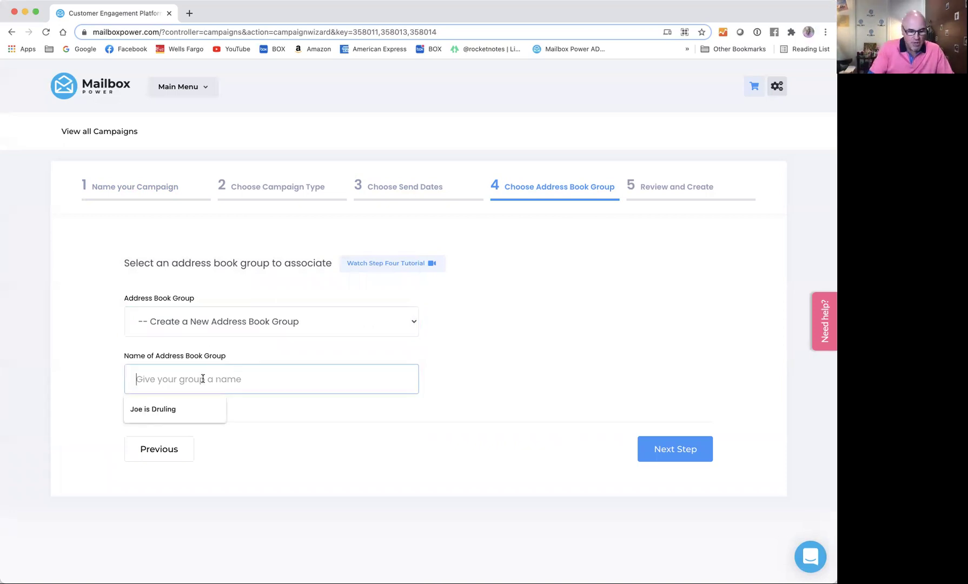
text(Test )
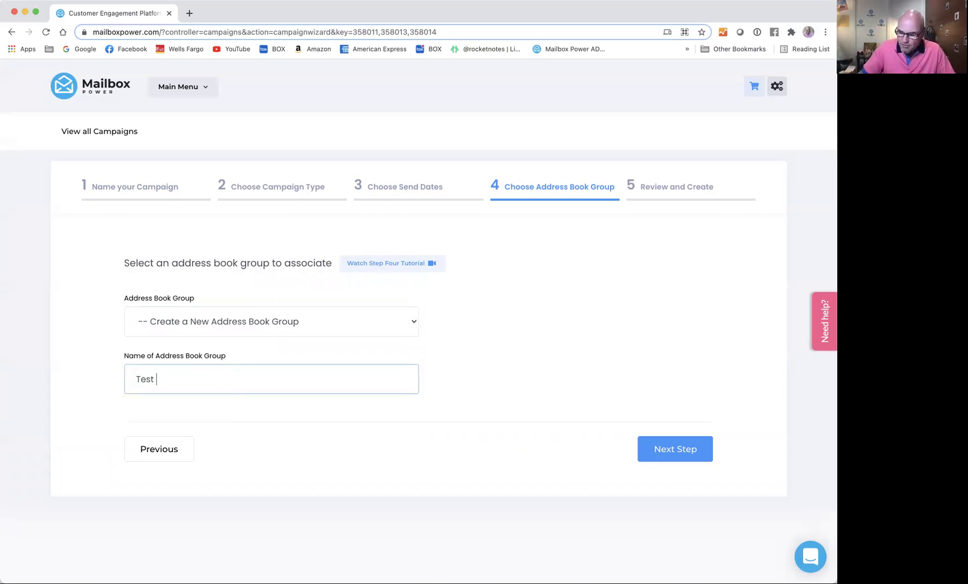
text(3-26-)
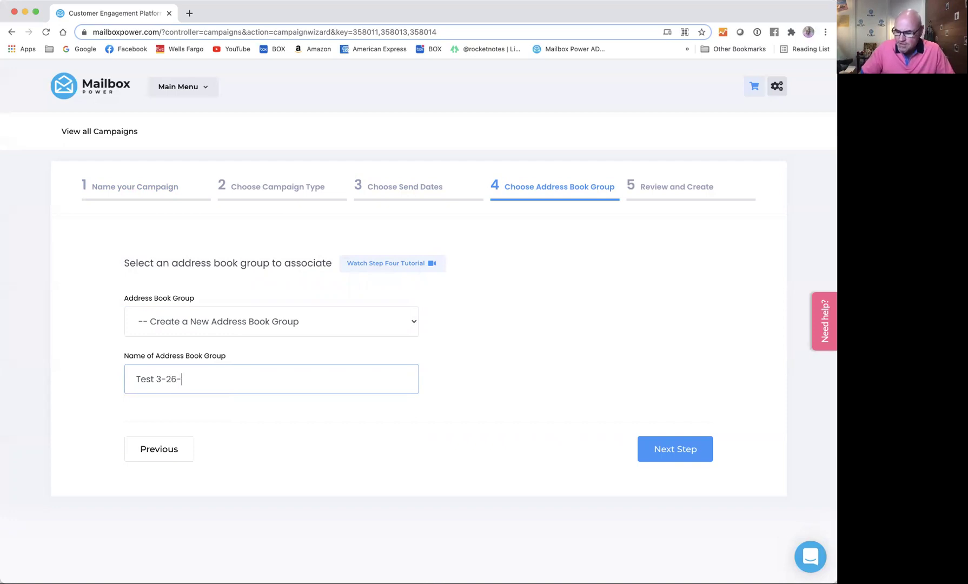
text(2021)
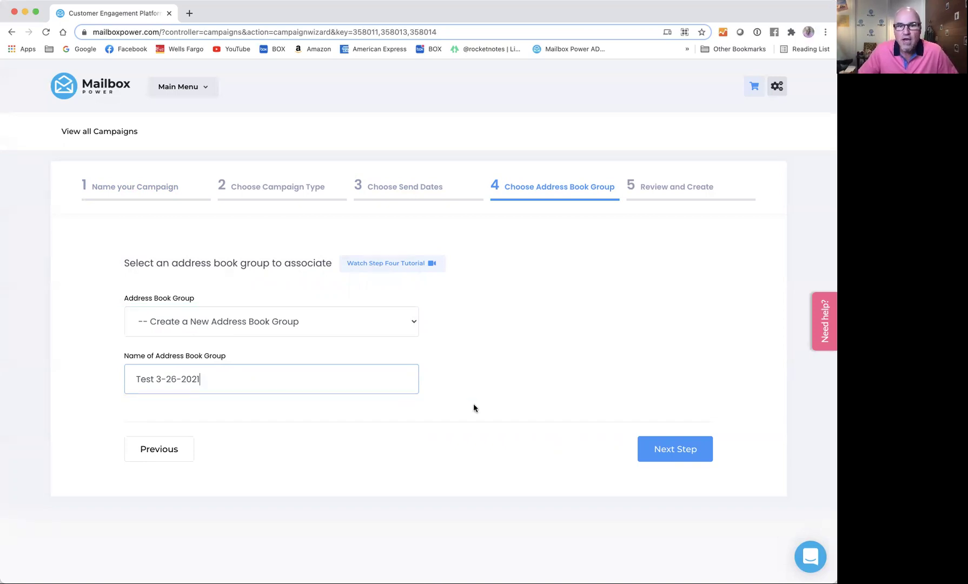
- Advance to the Review and Create step and scroll down the campaign summary
click(659, 449)
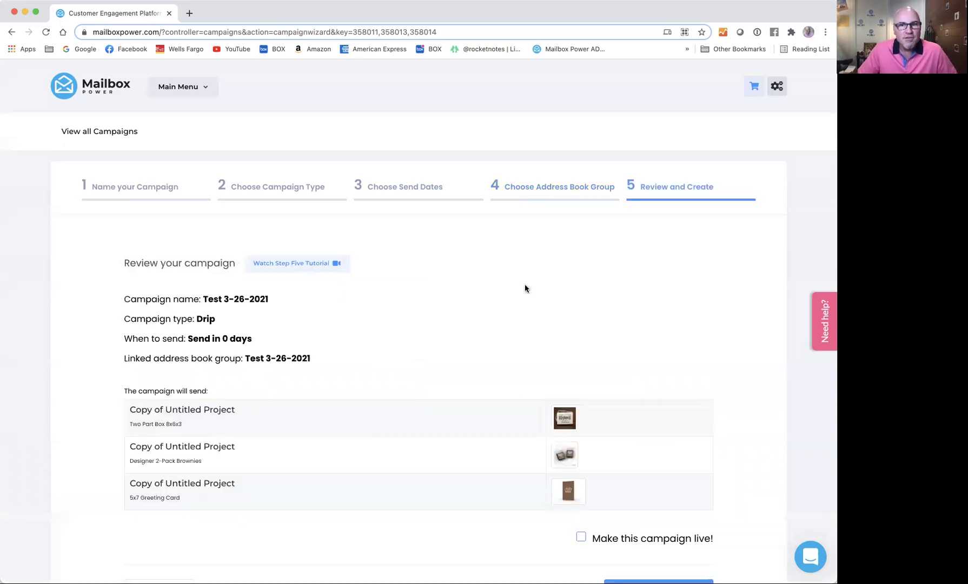
scroll(524, 283, down, 3)
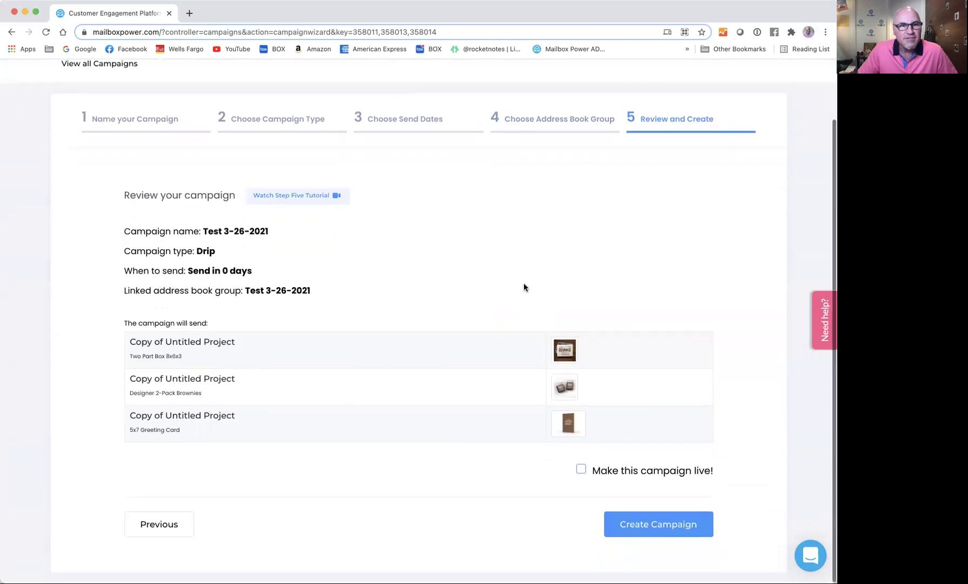